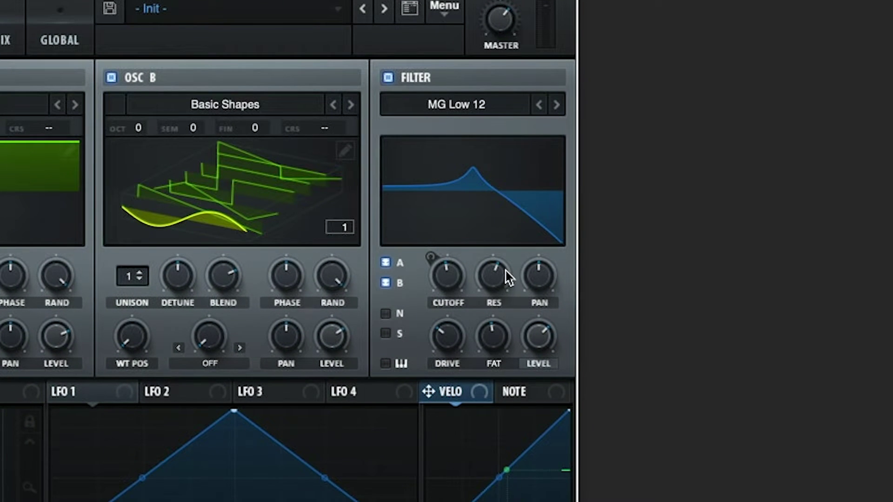
Set the MG Low 12 filter's resonance to 0% and its cutoff to about 340 Hz
{"action": "left_click_drag", "start_coordinate": [504, 273], "coordinate": [514, 449]}
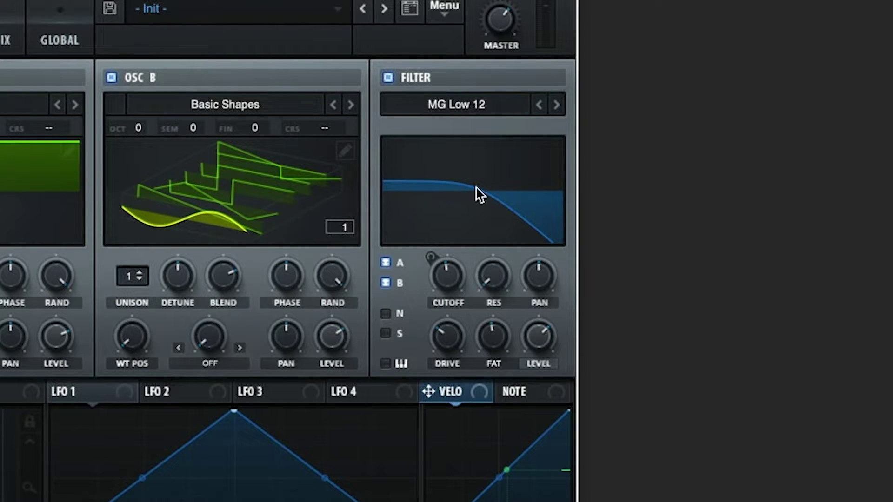
{"action": "left_click_drag", "start_coordinate": [465, 270], "coordinate": [410, 182]}
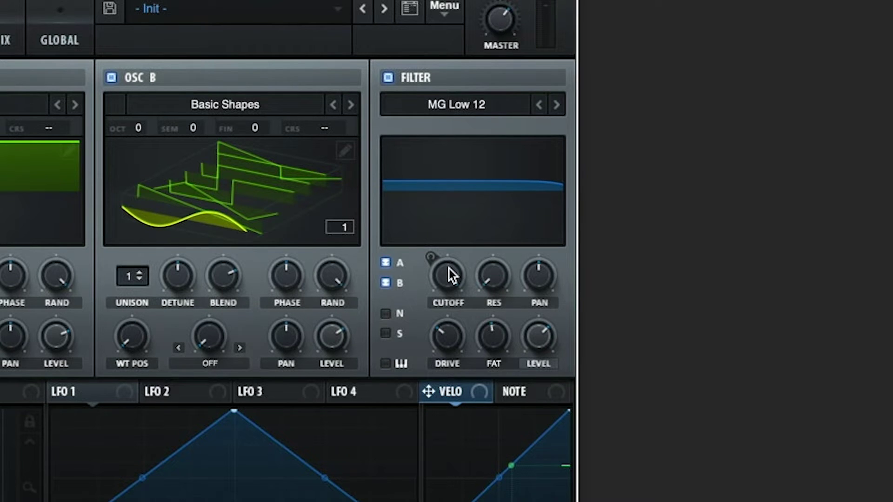
{"action": "left_click_drag", "start_coordinate": [450, 274], "coordinate": [482, 423]}
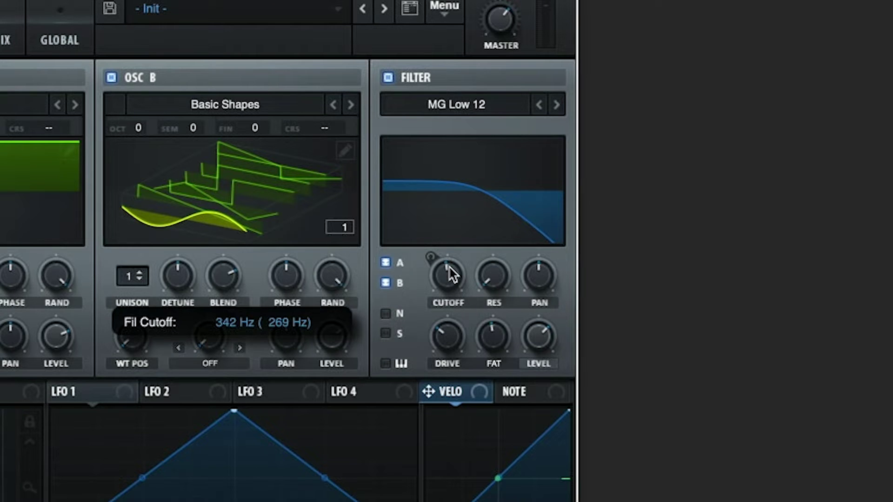
{"action": "mouse_move", "coordinate": [451, 274]}
{"action": "left_mouse_down"}
{"action": "mouse_move", "coordinate": [451, 249]}
{"action": "mouse_move", "coordinate": [451, 273]}
{"action": "left_mouse_up"}
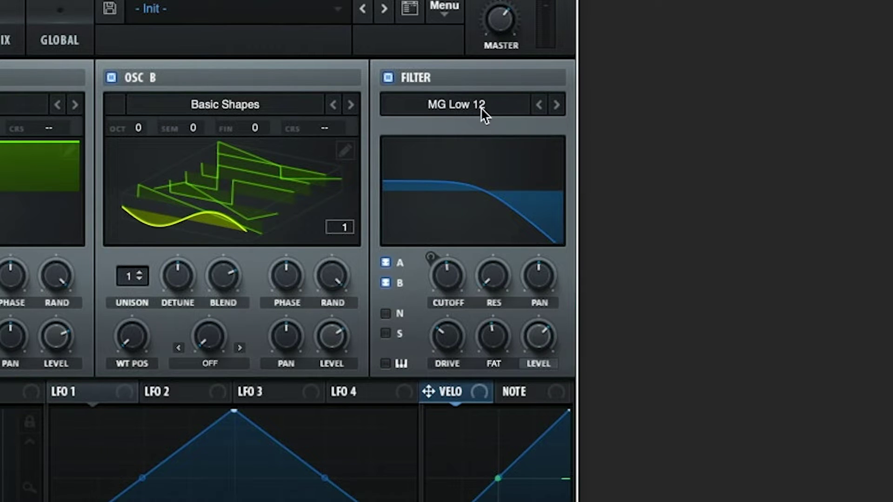
Try MG Low 18 and MG Low 6 filter slopes, settling on MG Low 24
{"action": "left_click", "coordinate": [557, 105]}
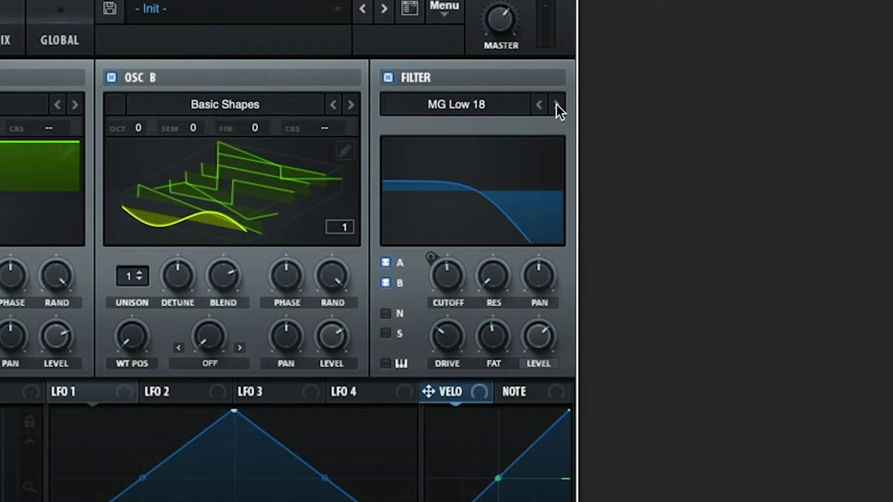
{"action": "left_click", "coordinate": [556, 104]}
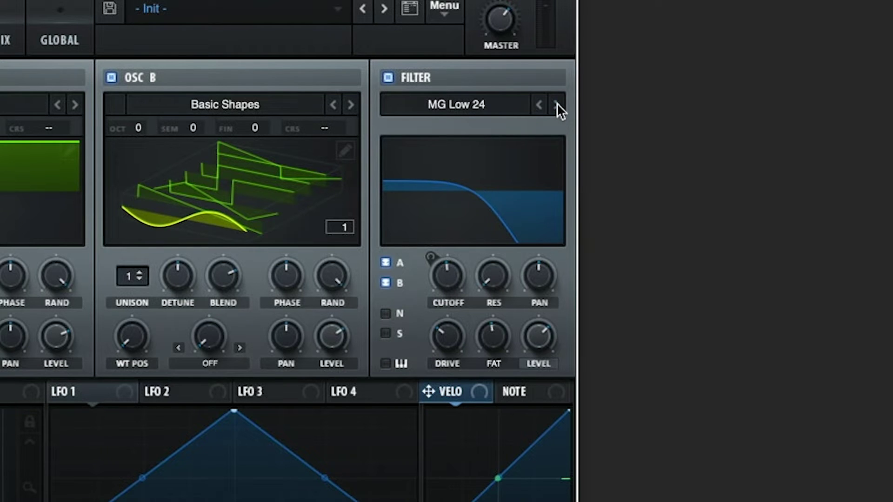
{"action": "left_click", "coordinate": [543, 105]}
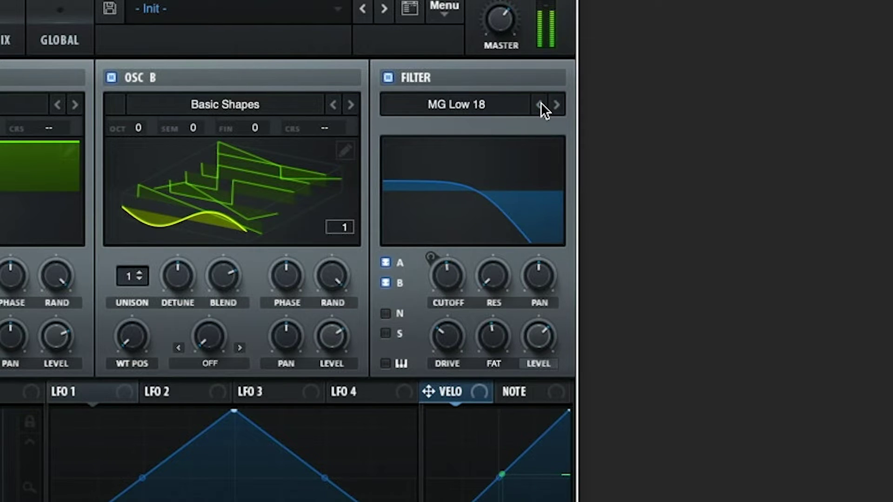
{"action": "left_click", "coordinate": [541, 104]}
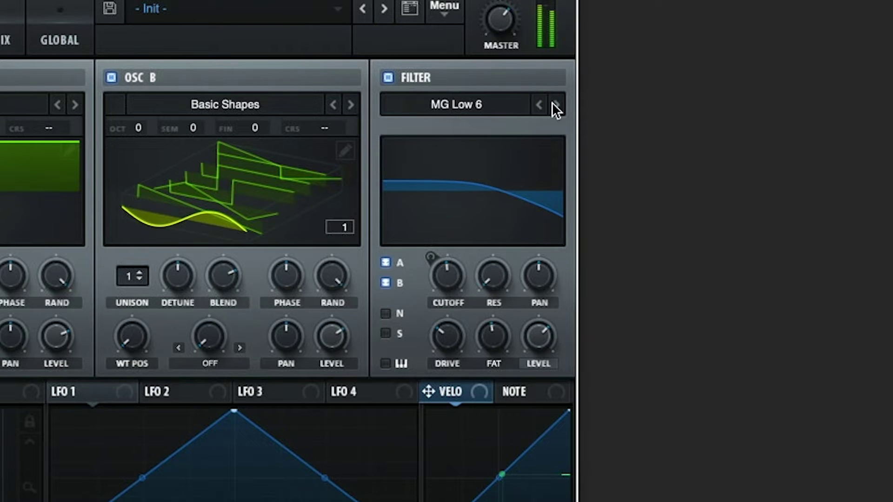
{"action": "left_click", "coordinate": [558, 104]}
{"action": "left_click", "coordinate": [558, 105]}
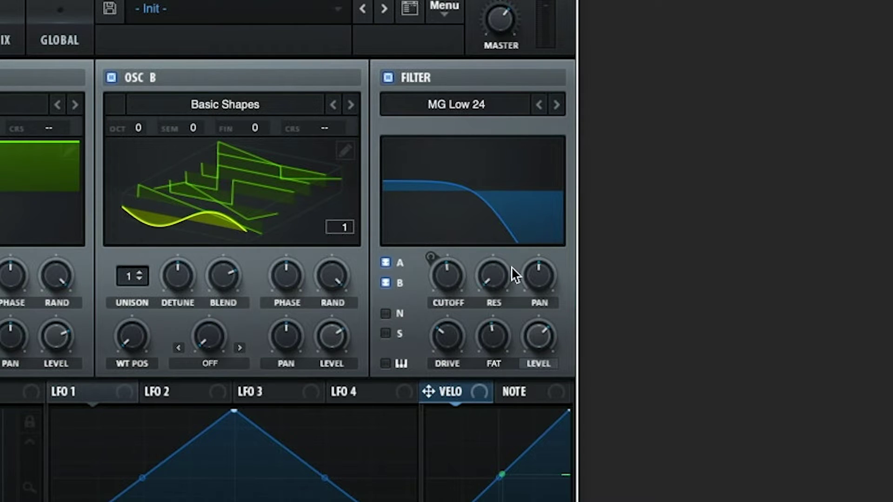
Raise the MG Low 24 filter's resonance to about 63%
{"action": "left_click_drag", "start_coordinate": [499, 281], "coordinate": [506, 141]}
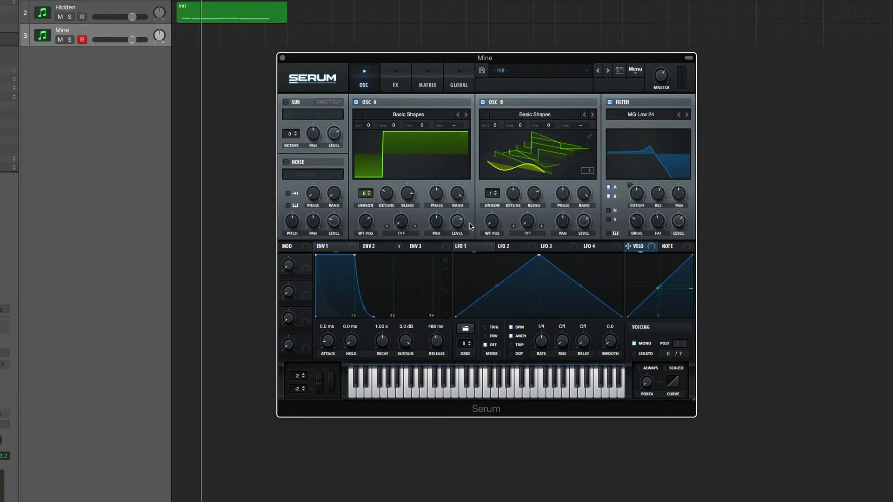
Route envelope 2 to the filter cutoff at amount 40 and start playback
{"action": "left_click_drag", "start_coordinate": [365, 250], "coordinate": [630, 183]}
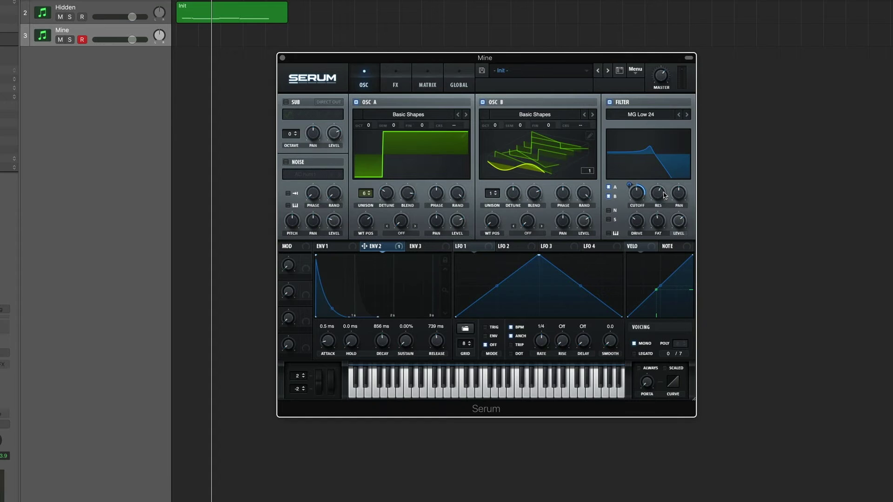
{"action": "key", "text": "space"}
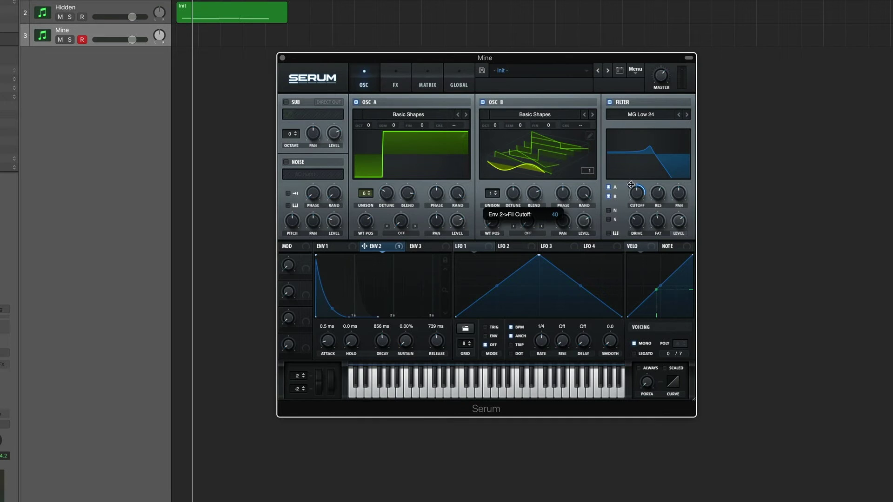
Reduce the Env 2 to Fil Cutoff modulation amount to about 31
{"action": "left_click_drag", "start_coordinate": [630, 184], "coordinate": [631, 186]}
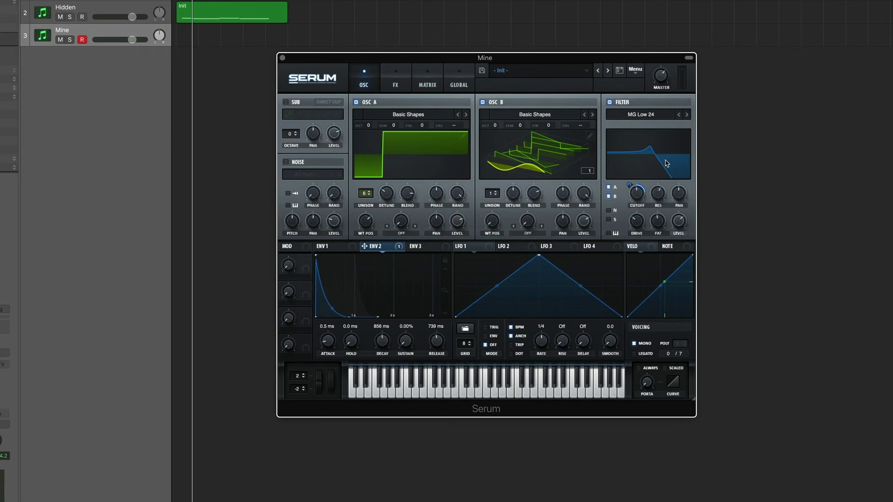
{"action": "left_click", "coordinate": [679, 116]}
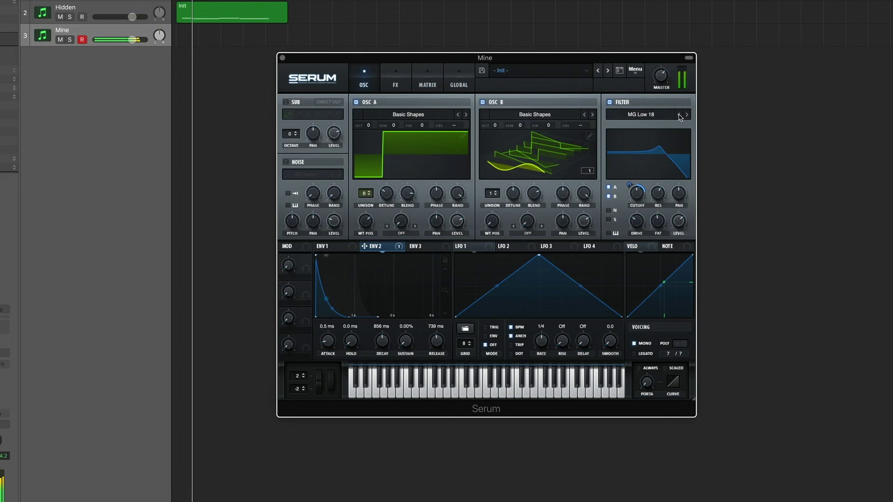
{"action": "left_click", "coordinate": [680, 116]}
{"action": "key", "text": "Return"}
{"action": "key", "text": "space"}
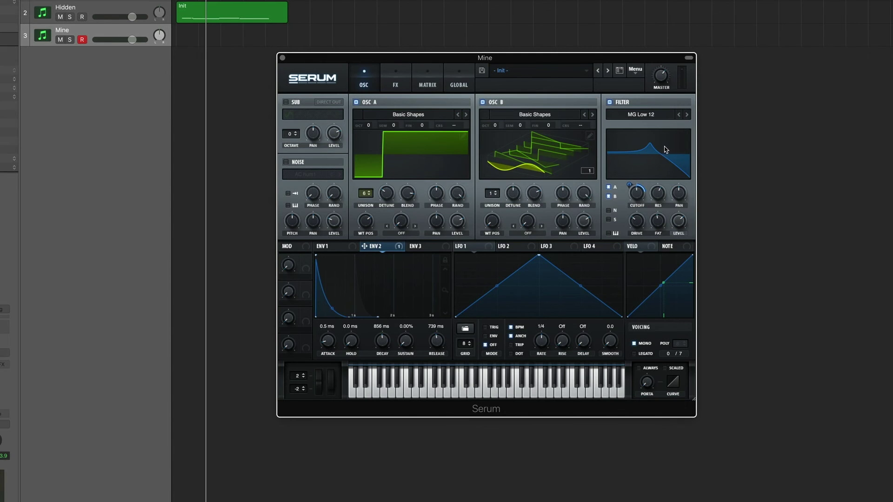
{"action": "left_click", "coordinate": [677, 116]}
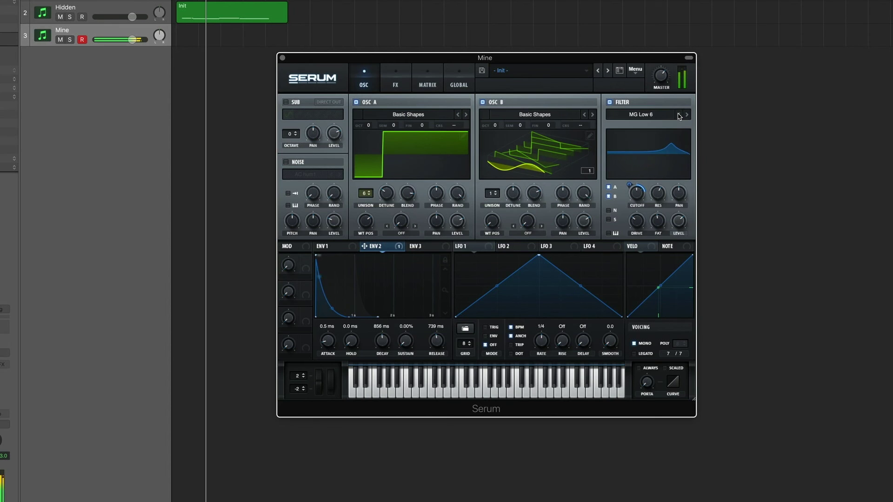
{"action": "left_click", "coordinate": [688, 115]}
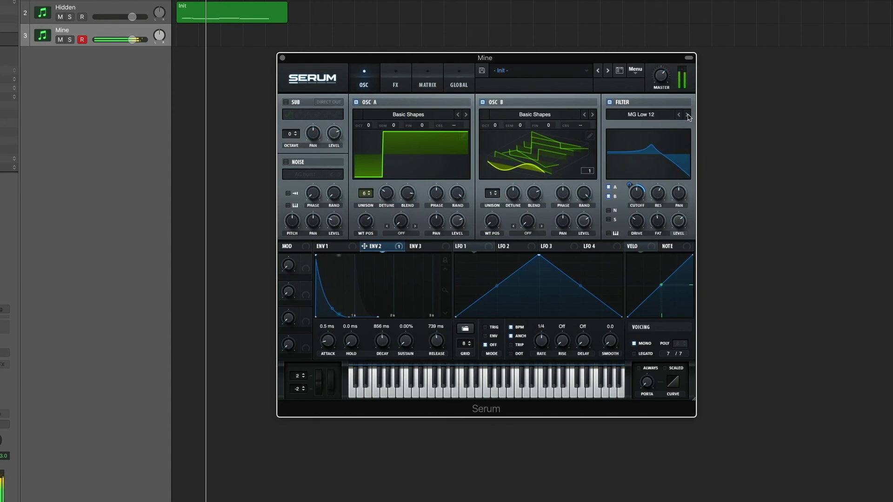
{"action": "left_click", "coordinate": [689, 115]}
{"action": "left_click", "coordinate": [688, 115]}
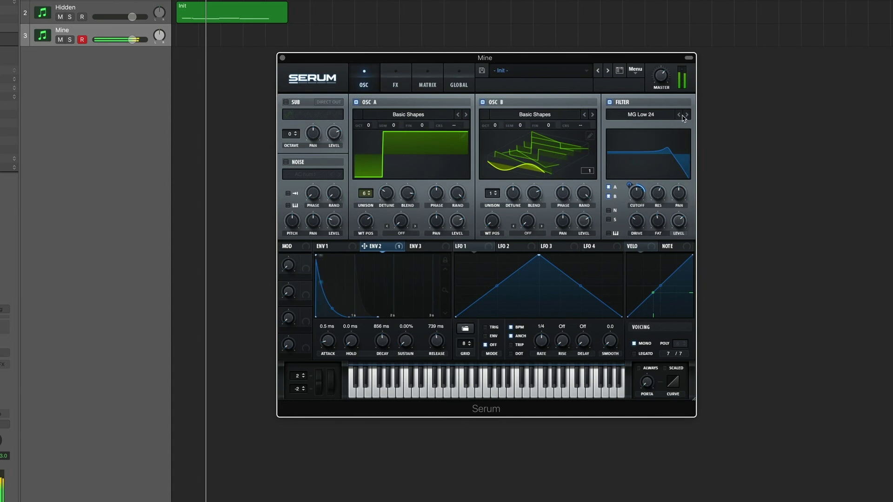